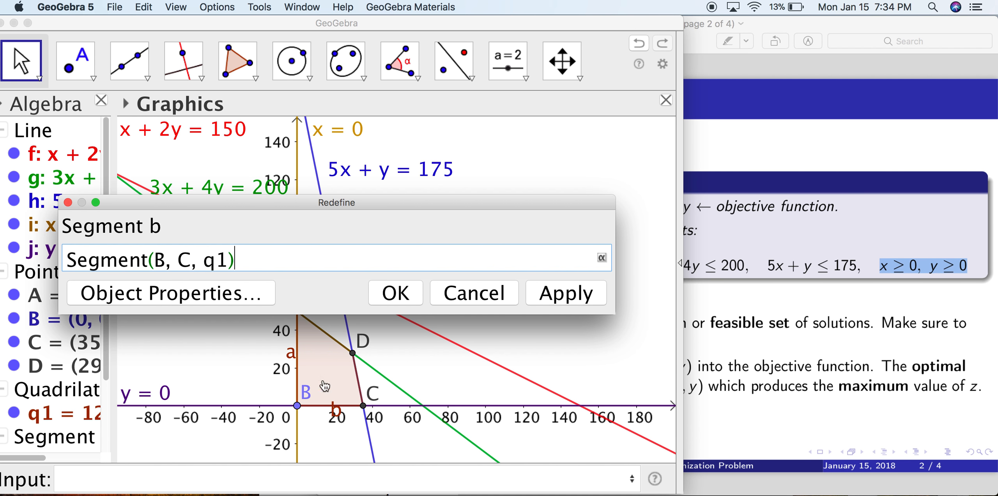
Step: Hide the labels of segments b and a on the edges of the shaded quadrilateral
{"action": "left_click", "coordinate": [259, 299]}
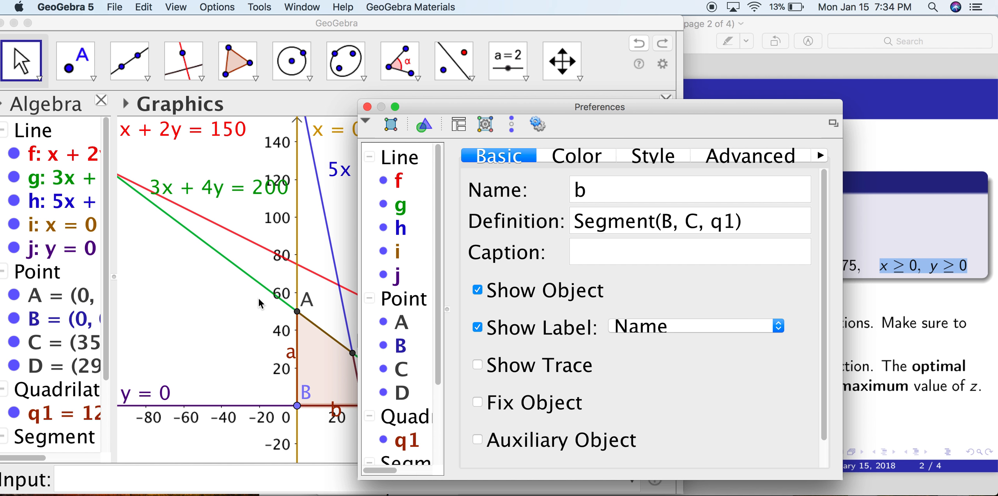
{"action": "left_click", "coordinate": [478, 328]}
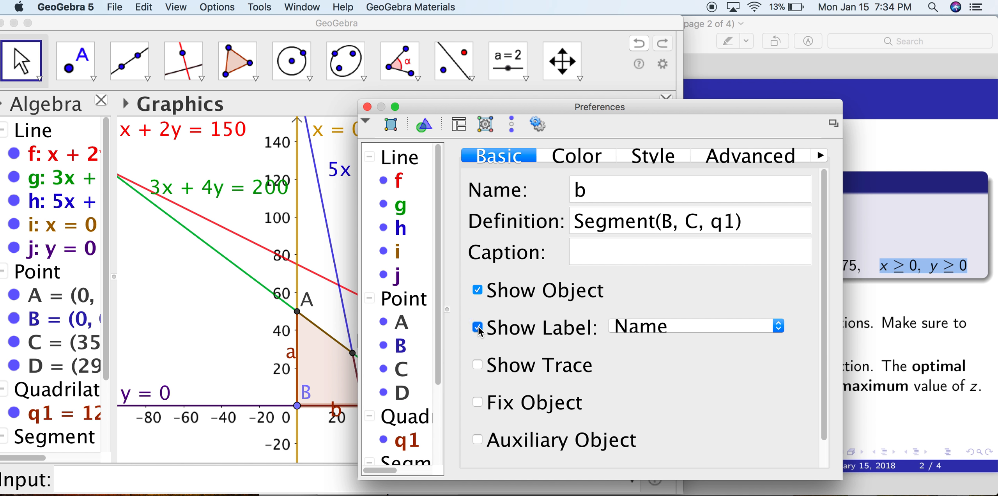
{"action": "left_click", "coordinate": [367, 106]}
{"action": "double_click", "coordinate": [286, 348]}
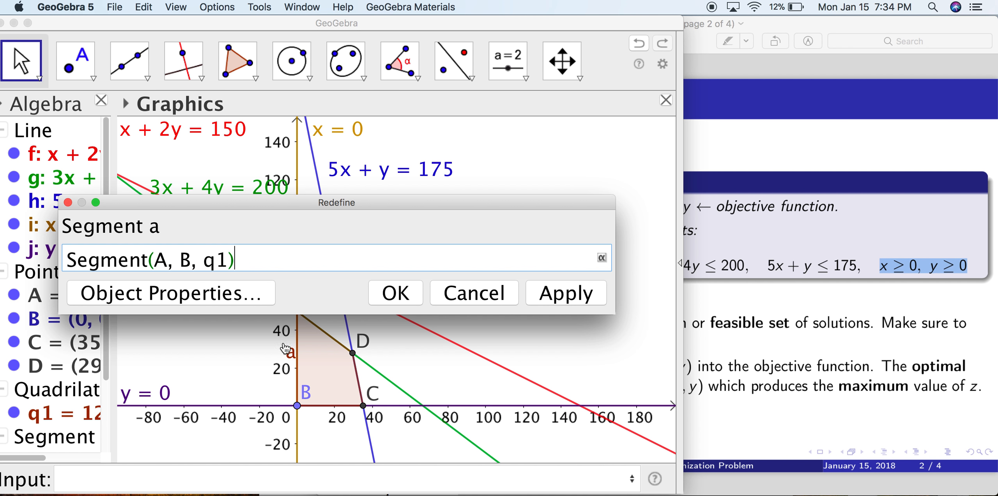
{"action": "left_click", "coordinate": [257, 298]}
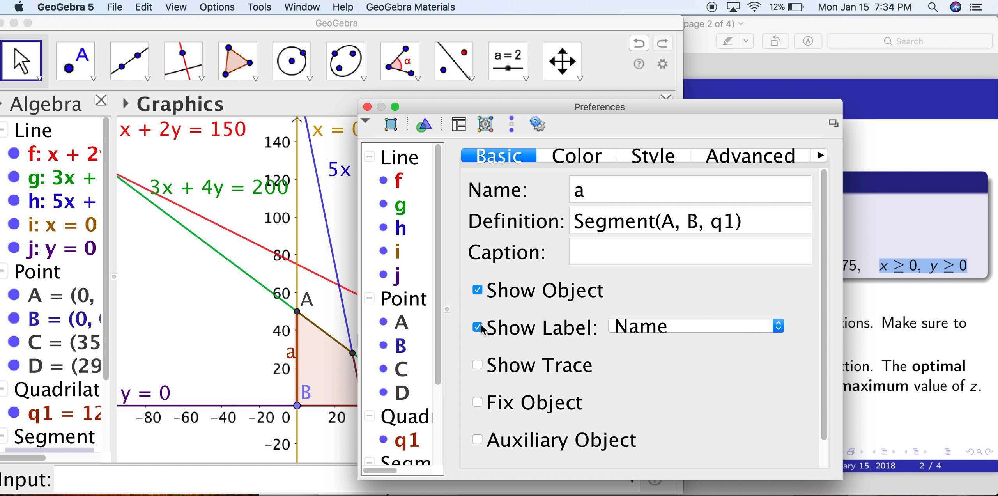
{"action": "left_click", "coordinate": [477, 328]}
{"action": "left_click", "coordinate": [366, 107]}
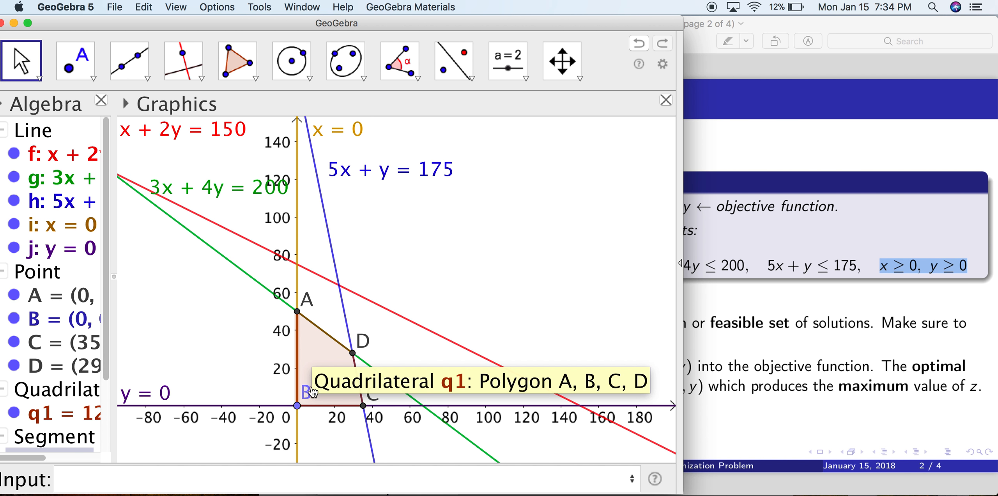
Step: Move point B's label below the x-axis and set the point's color to black
{"action": "left_click_drag", "start_coordinate": [306, 391], "coordinate": [310, 429]}
{"action": "double_click", "coordinate": [309, 426]}
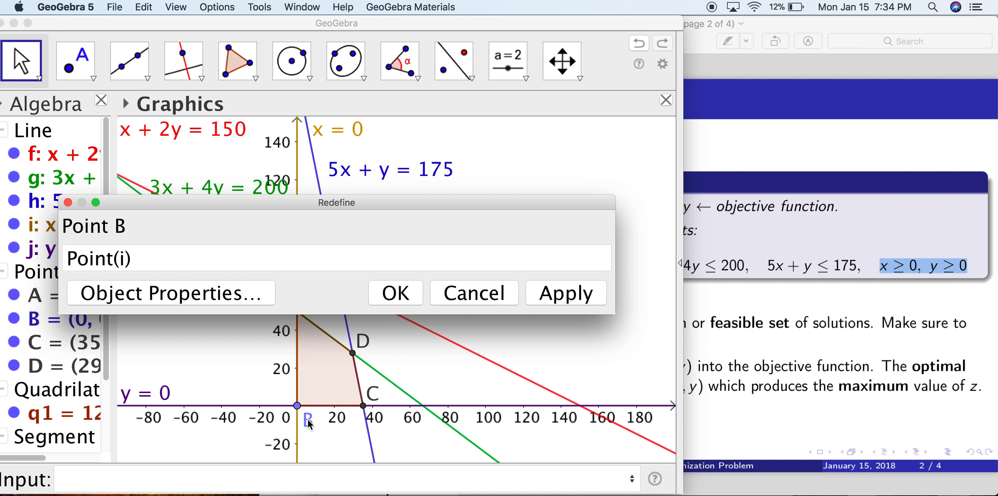
{"action": "left_click", "coordinate": [208, 296]}
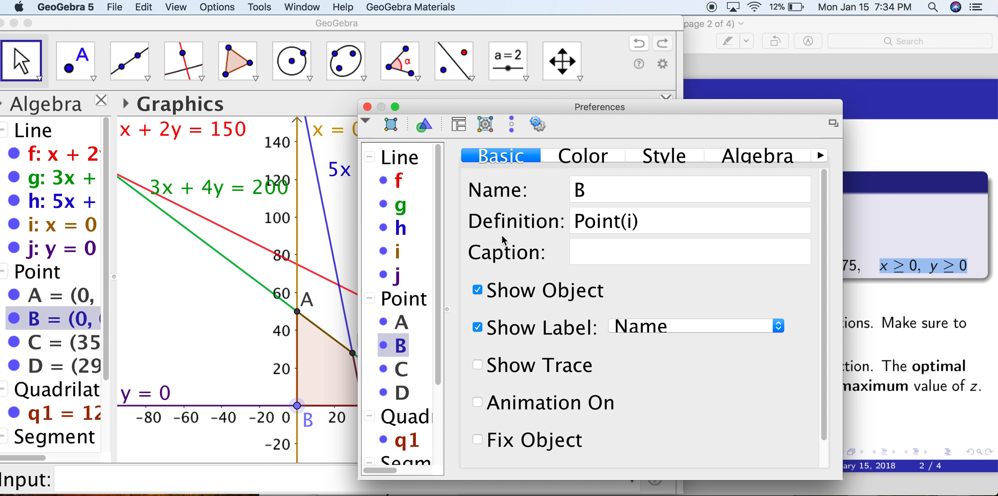
{"action": "left_click", "coordinate": [582, 157]}
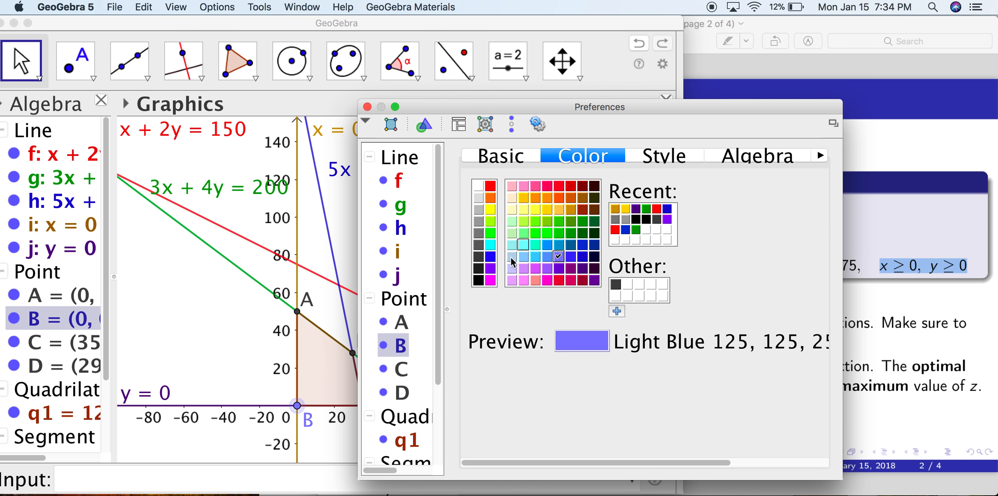
{"action": "left_click", "coordinate": [479, 280]}
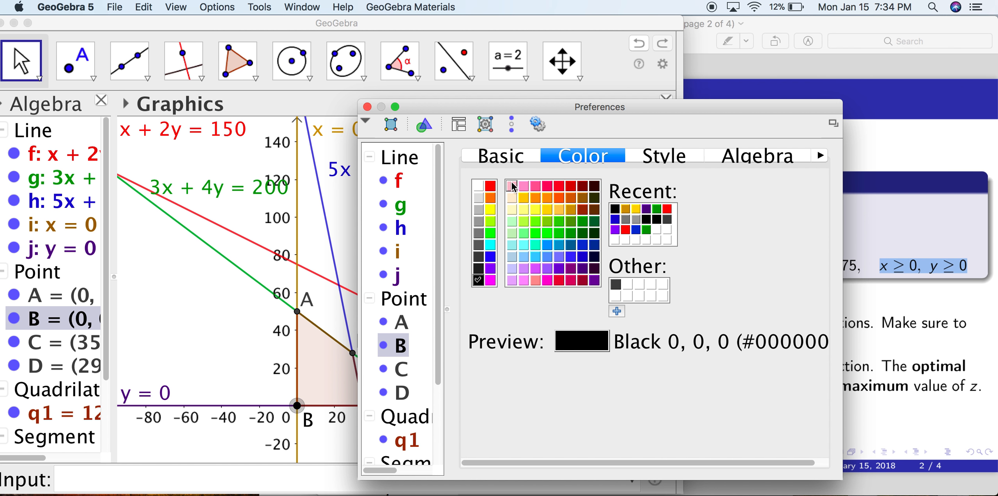
Step: Set point B's label to show its value and place the label just below the origin
{"action": "left_click", "coordinate": [529, 155]}
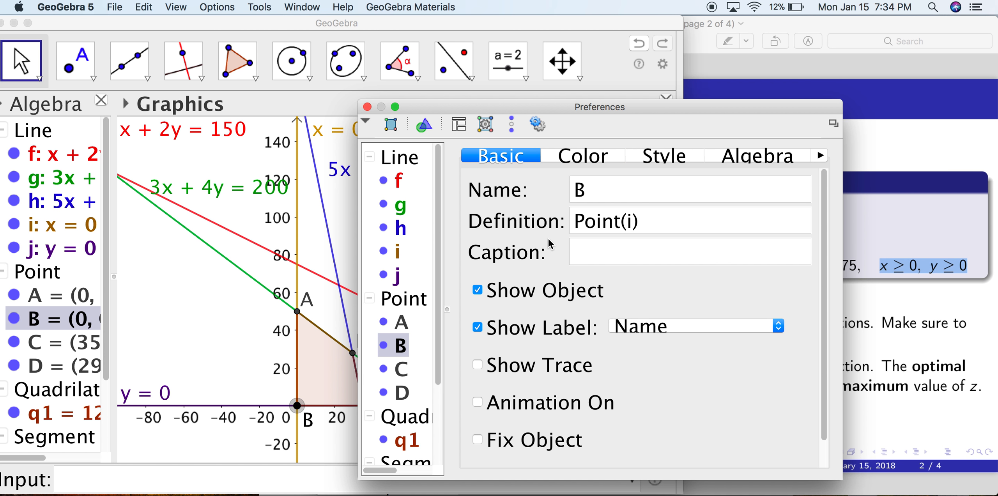
{"action": "left_click", "coordinate": [636, 325]}
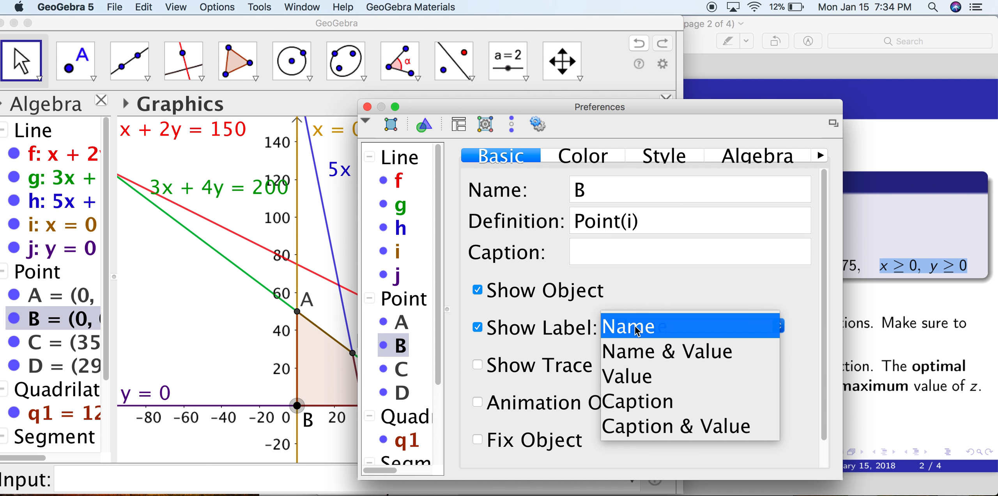
{"action": "left_click", "coordinate": [629, 376]}
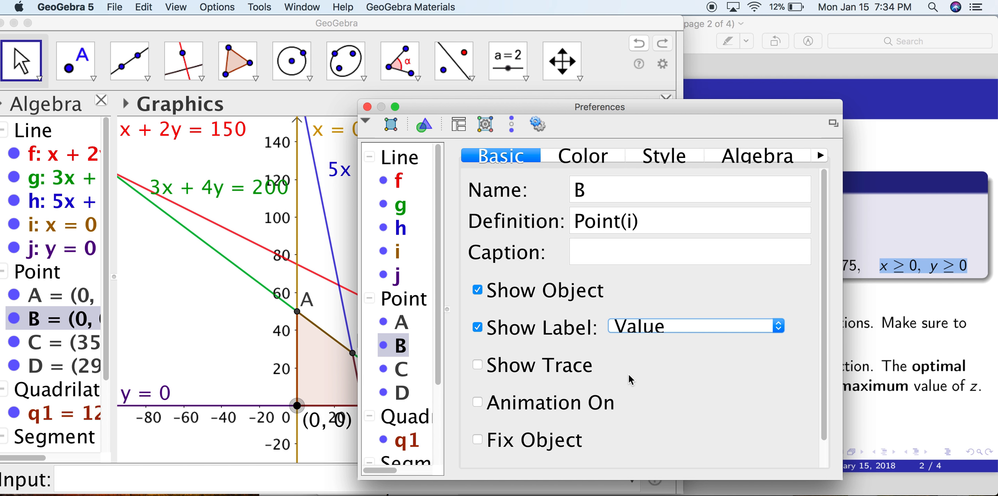
{"action": "left_click", "coordinate": [368, 107]}
{"action": "left_click_drag", "start_coordinate": [319, 407], "coordinate": [316, 422]}
{"action": "left_click", "coordinate": [418, 319]}
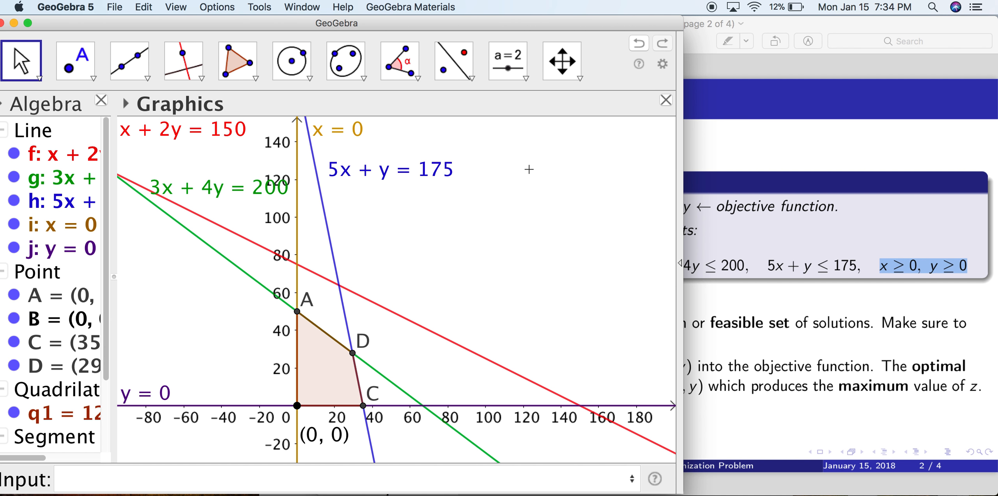
Step: Hide the numbers on both the x-axis and y-axis, and shift the origin's coordinate label leftward across the y-axis
{"action": "left_click", "coordinate": [662, 65]}
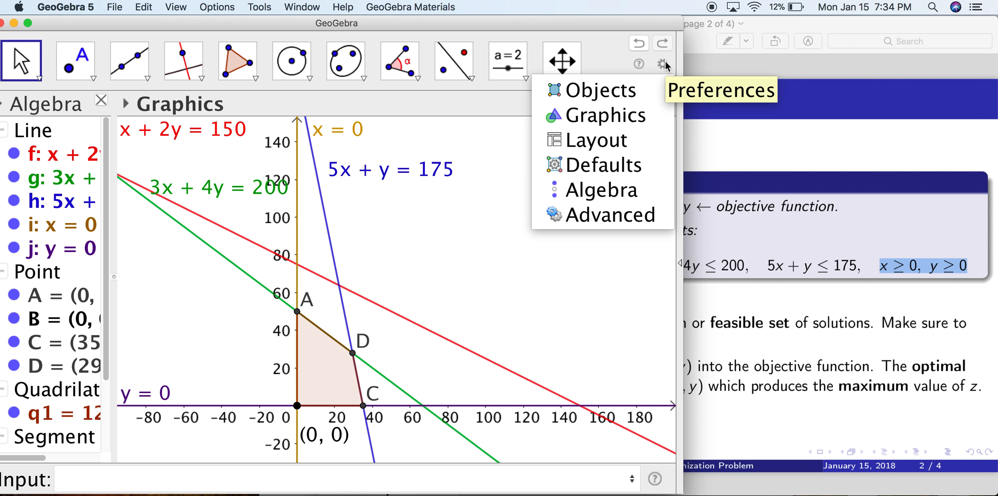
{"action": "left_click", "coordinate": [592, 116]}
{"action": "left_click", "coordinate": [687, 152]}
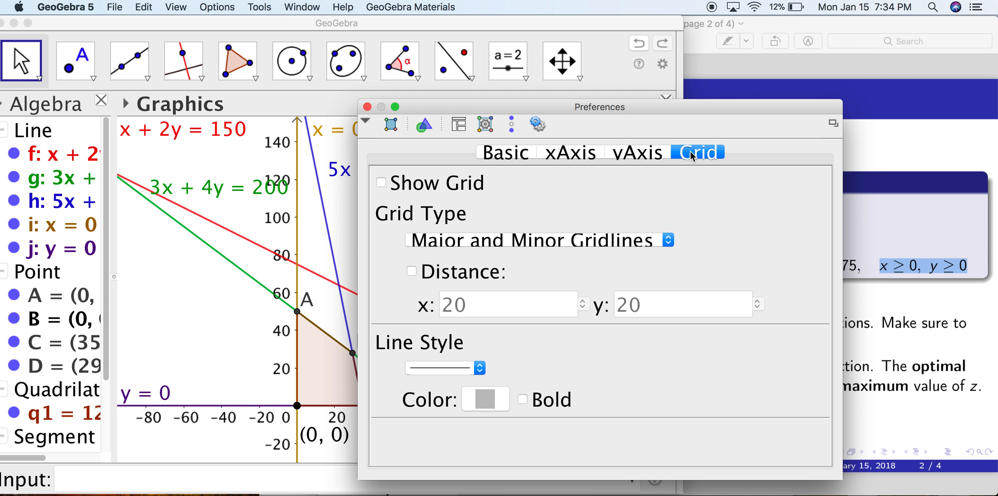
{"action": "left_click", "coordinate": [559, 159]}
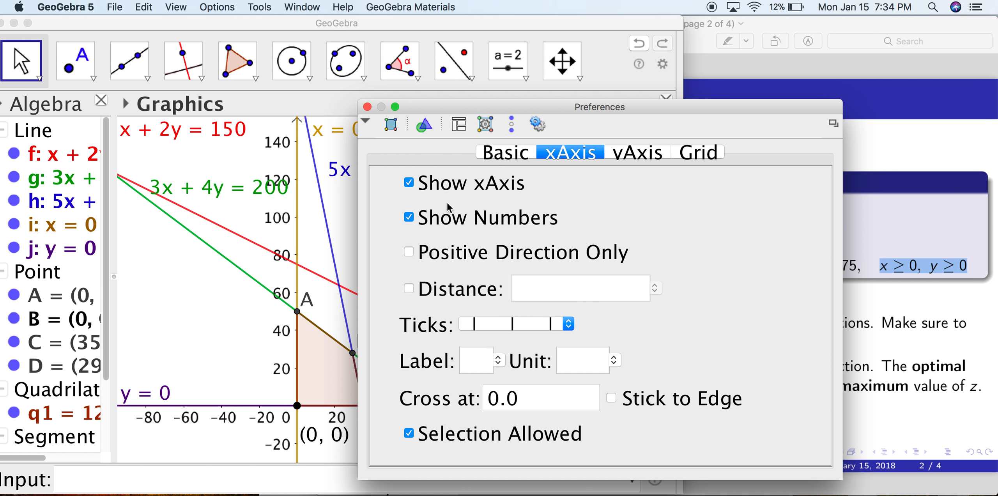
{"action": "left_click", "coordinate": [414, 220]}
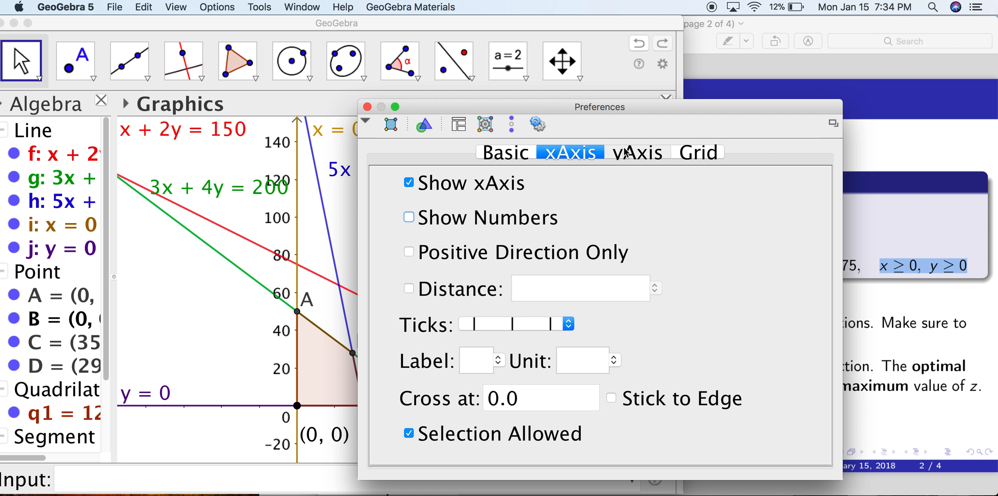
{"action": "left_click", "coordinate": [611, 157]}
{"action": "left_click", "coordinate": [409, 184]}
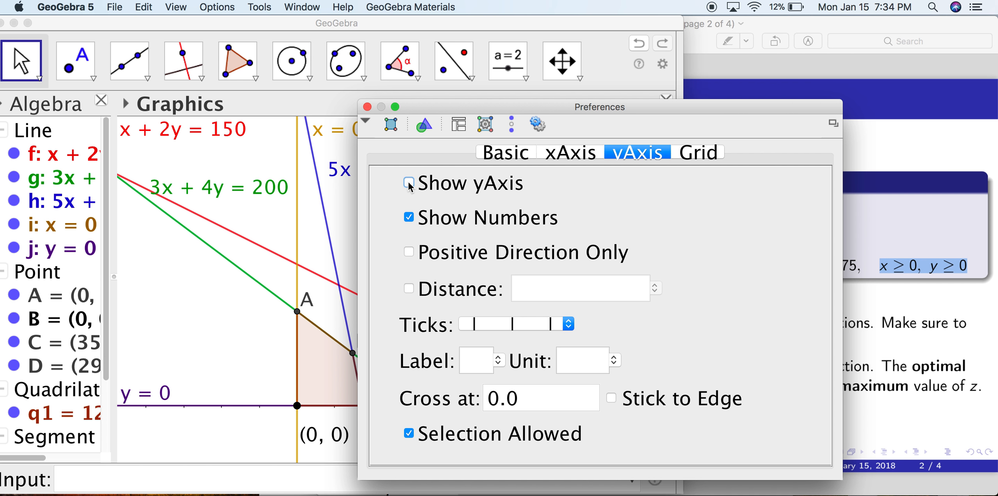
{"action": "left_click", "coordinate": [409, 184]}
{"action": "left_click", "coordinate": [408, 217]}
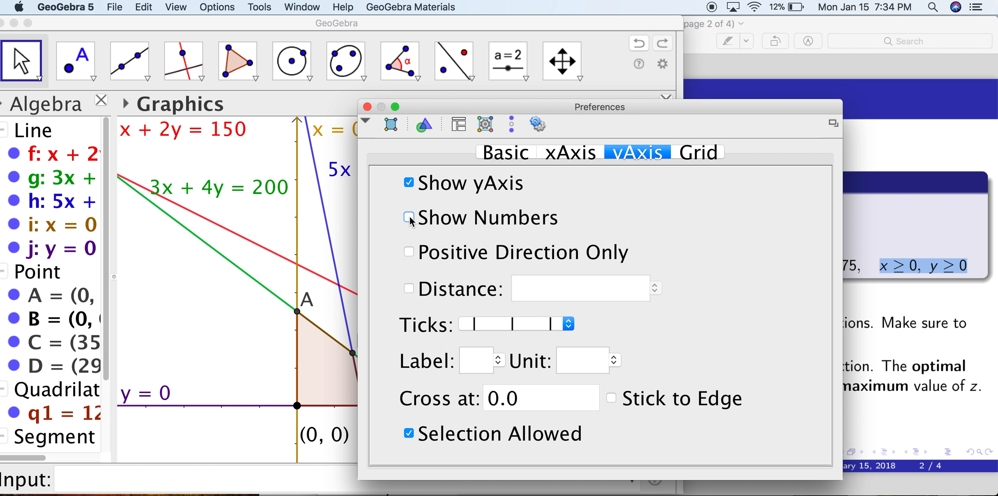
{"action": "left_click", "coordinate": [367, 107]}
{"action": "left_click_drag", "start_coordinate": [315, 439], "coordinate": [281, 435]}
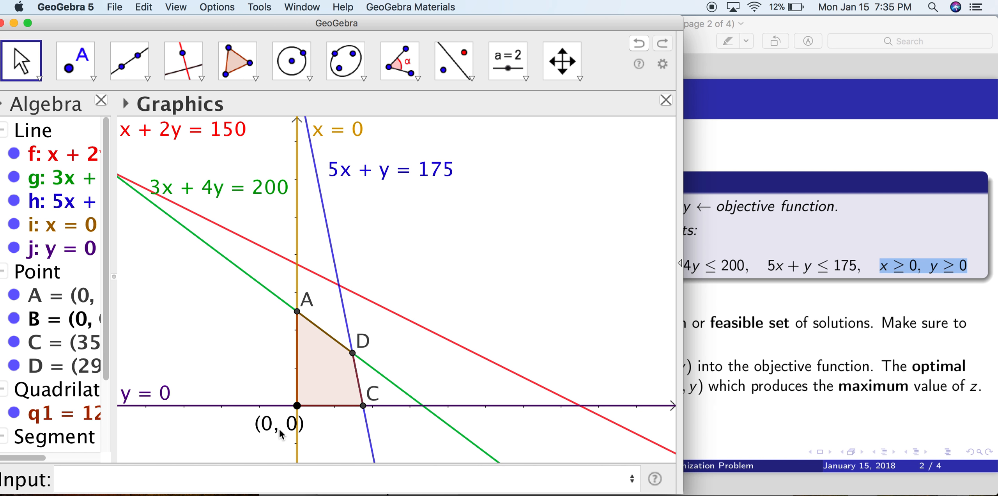
Step: Set the color of point C to black
{"action": "double_click", "coordinate": [374, 397]}
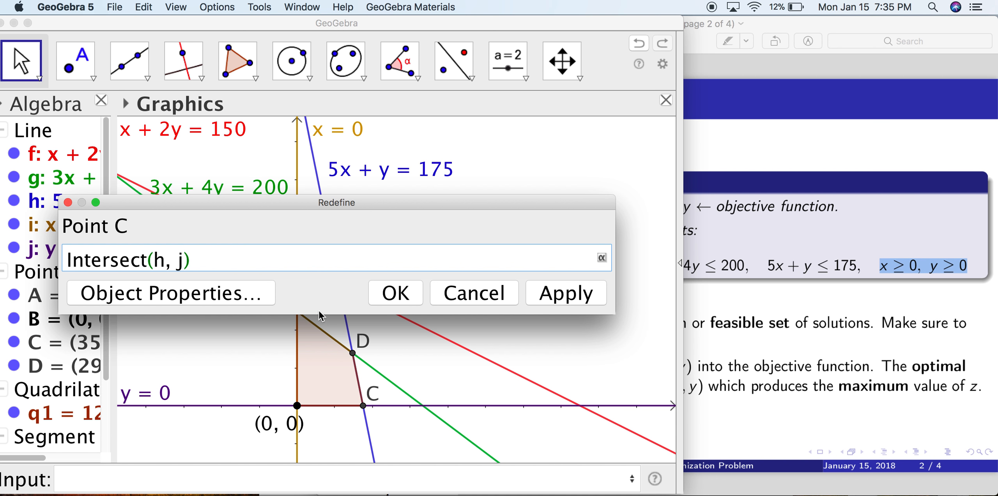
{"action": "left_click", "coordinate": [262, 296]}
{"action": "left_click", "coordinate": [564, 158]}
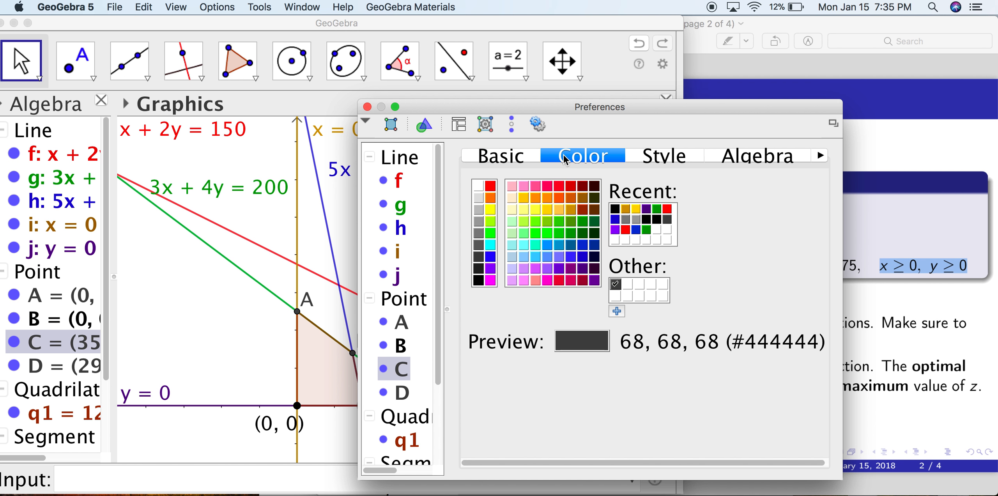
{"action": "left_click", "coordinate": [477, 280]}
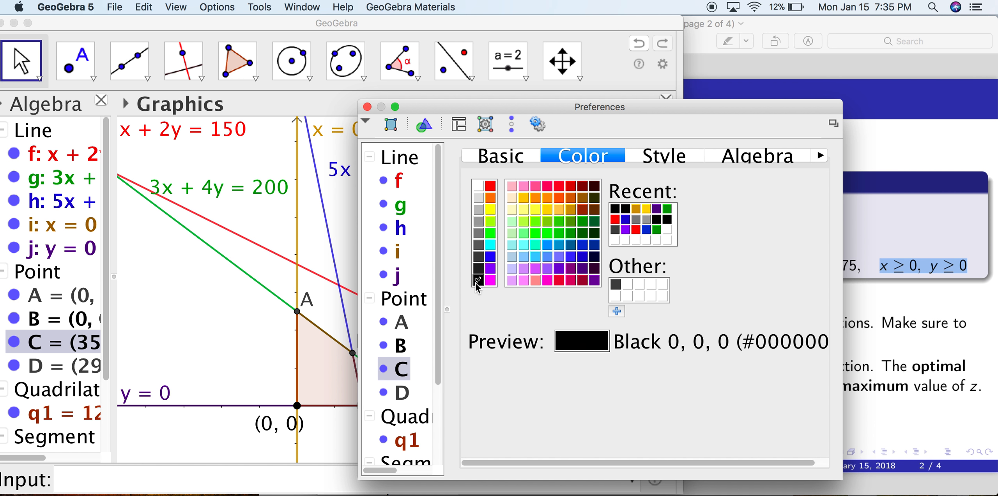
{"action": "left_click", "coordinate": [367, 106]}
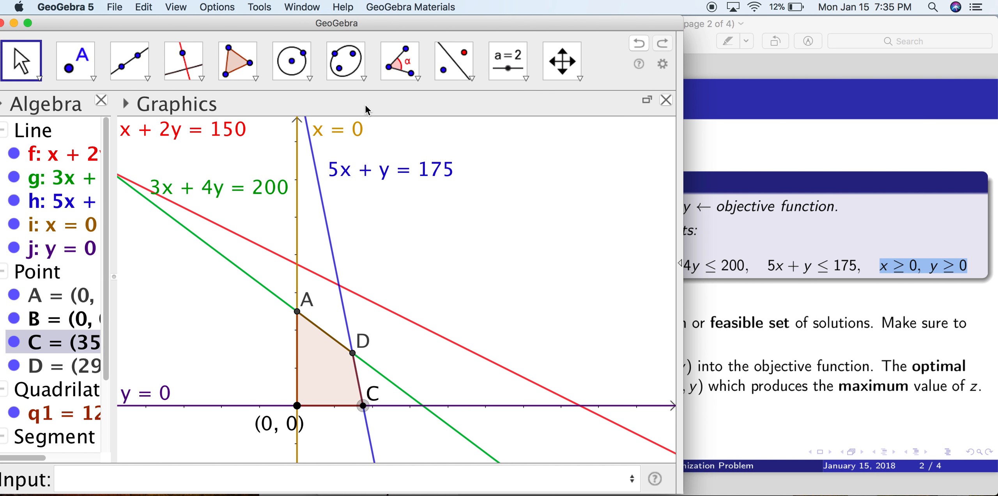
Step: Set point C's label to show its value and move the label below the x-axis
{"action": "double_click", "coordinate": [372, 394]}
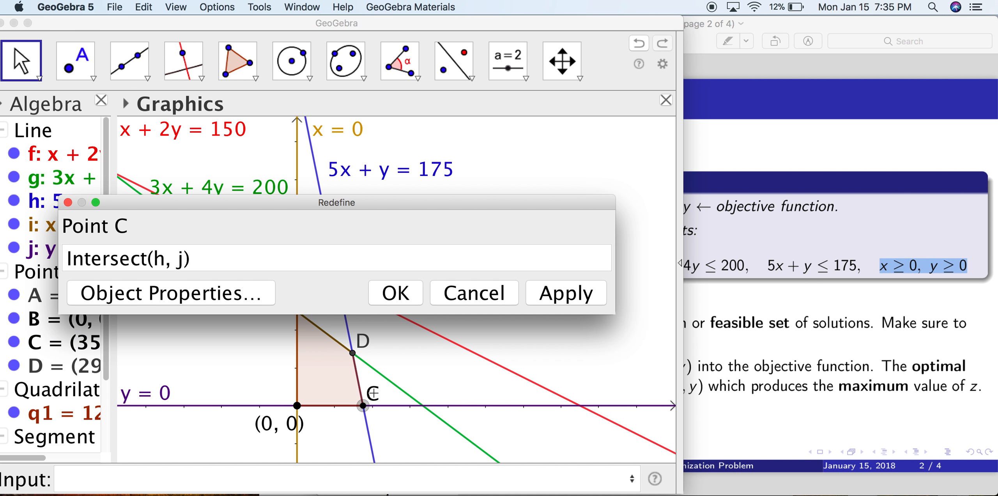
{"action": "left_click", "coordinate": [257, 294]}
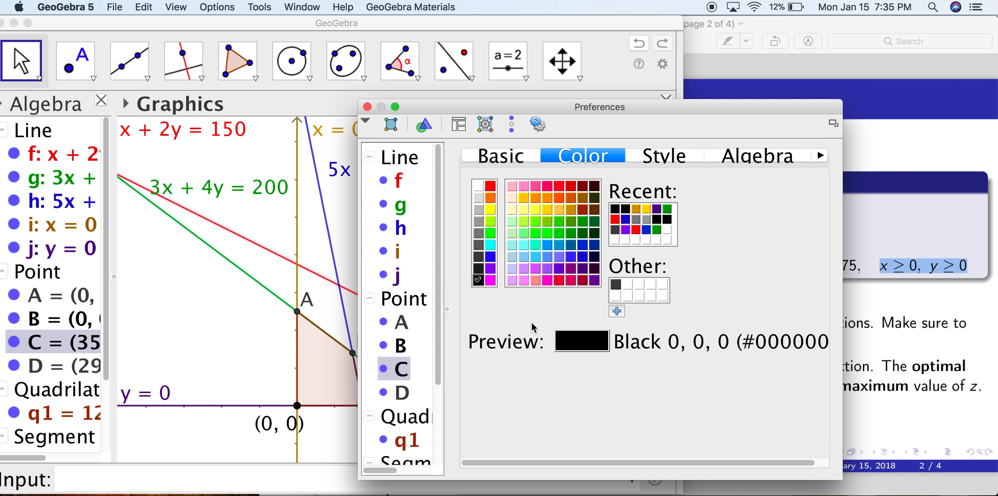
{"action": "left_click", "coordinate": [520, 157]}
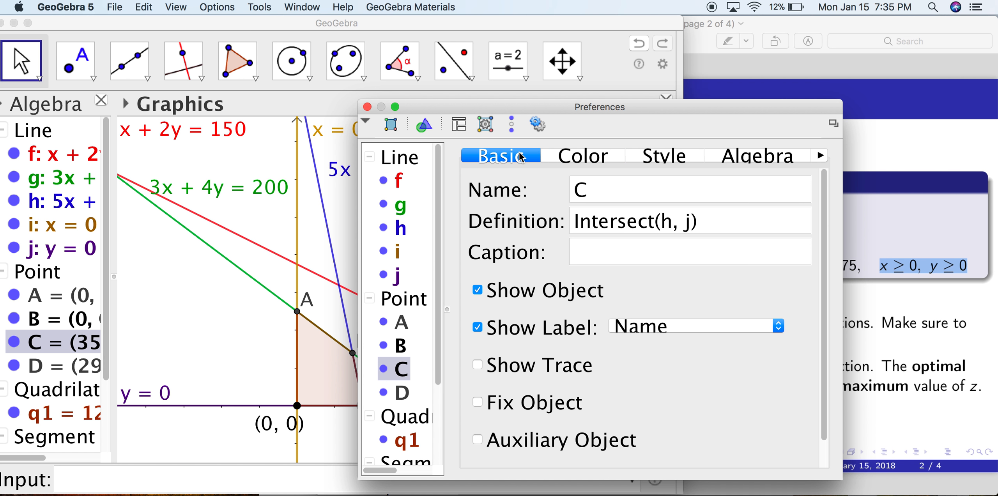
{"action": "left_click", "coordinate": [662, 335]}
{"action": "left_click", "coordinate": [638, 378]}
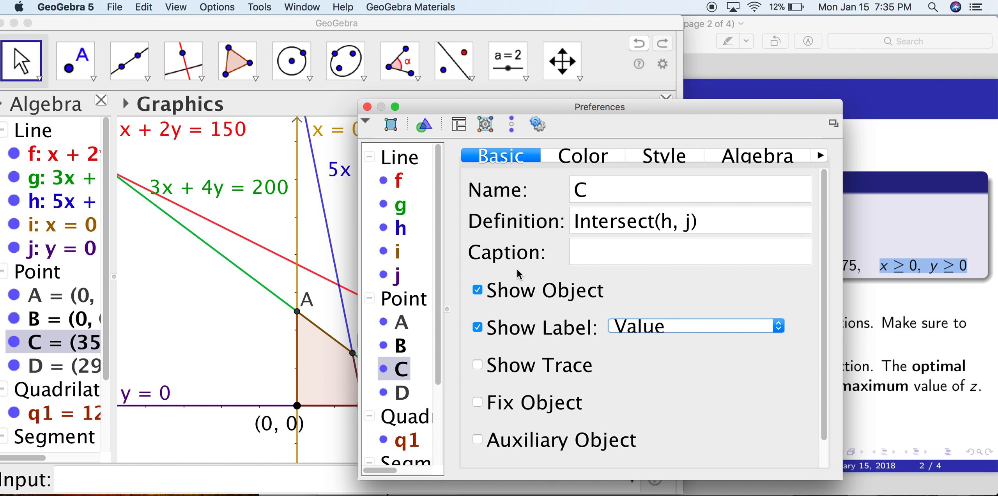
{"action": "left_click", "coordinate": [367, 107]}
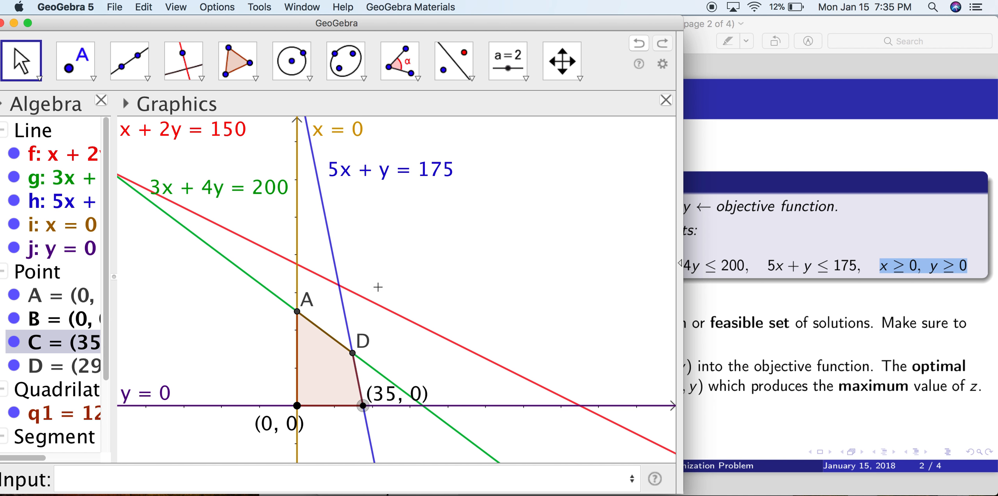
{"action": "left_click_drag", "start_coordinate": [393, 398], "coordinate": [396, 417]}
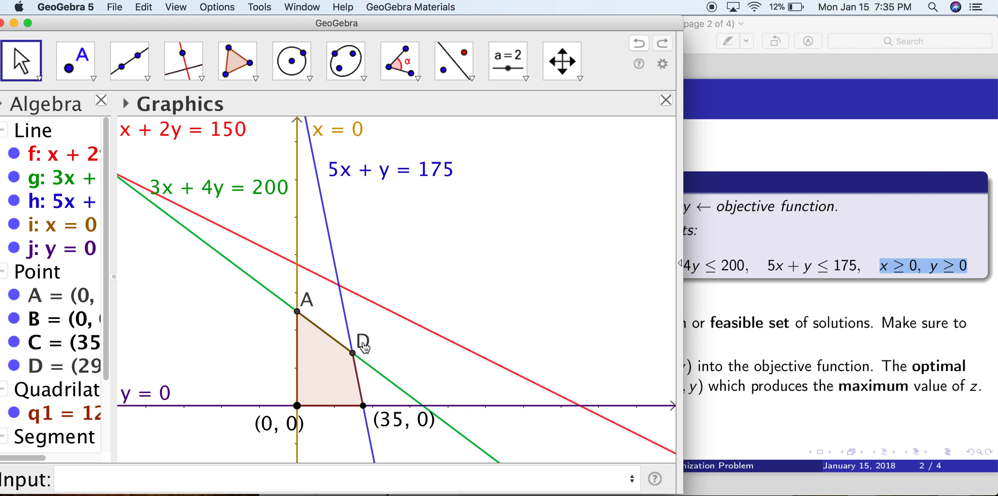
Step: Set point D's label to show its value
{"action": "double_click", "coordinate": [363, 345]}
{"action": "left_click", "coordinate": [258, 299]}
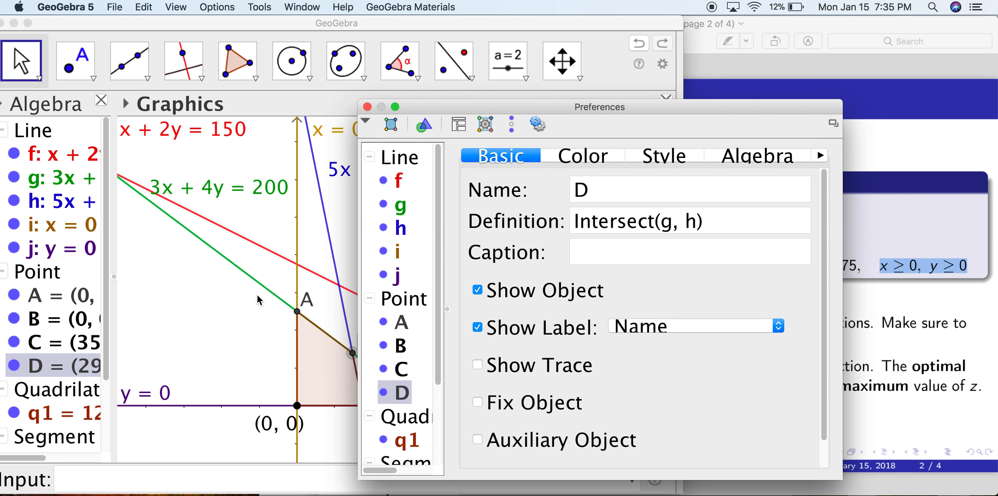
{"action": "left_click", "coordinate": [634, 327]}
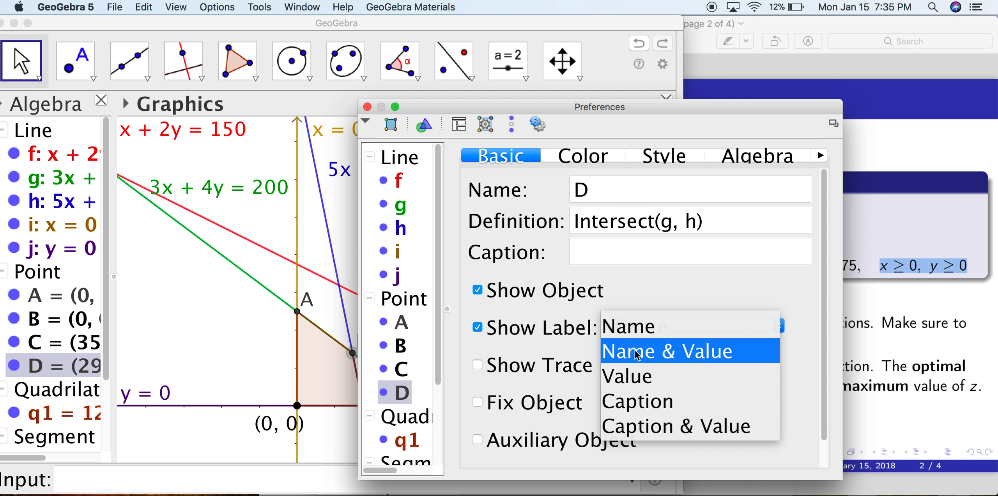
{"action": "left_click", "coordinate": [634, 376]}
{"action": "left_click", "coordinate": [367, 107]}
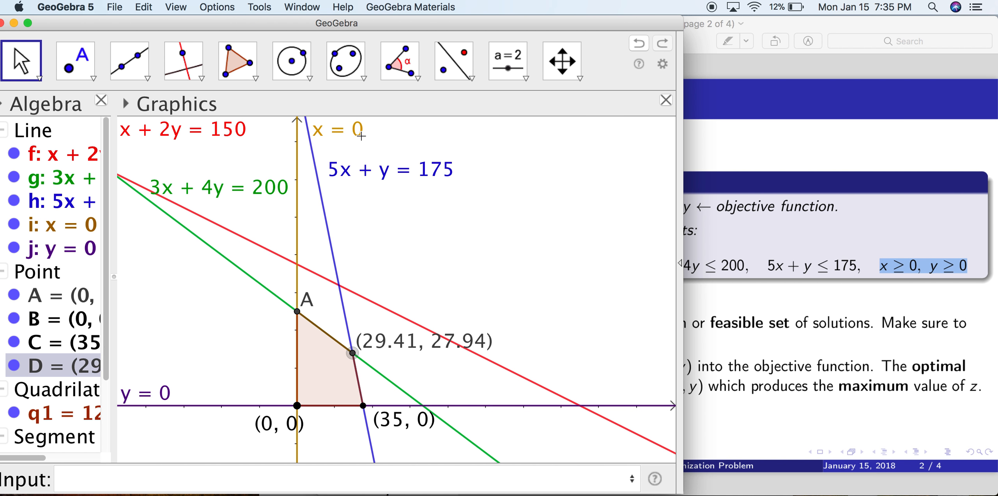
Step: Set point A's label to show its value instead of its name
{"action": "double_click", "coordinate": [310, 307]}
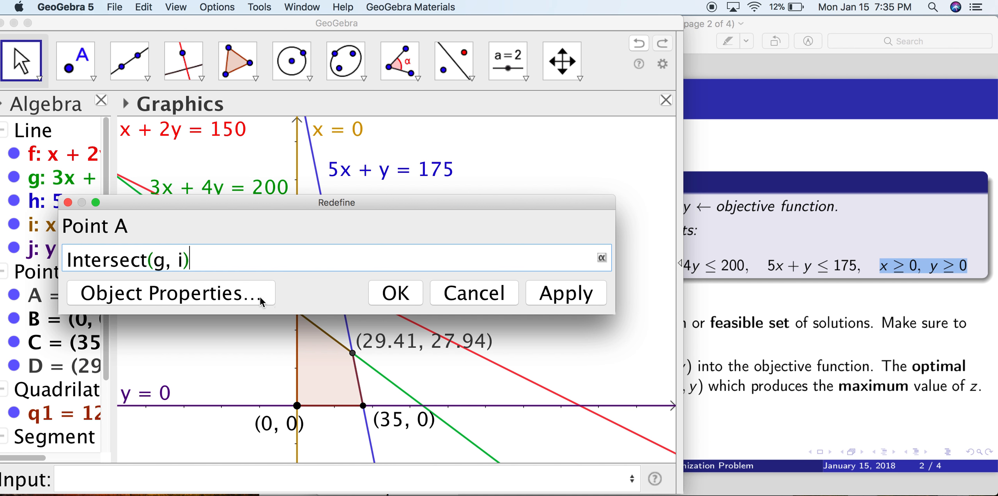
{"action": "left_click", "coordinate": [259, 300]}
{"action": "left_click", "coordinate": [621, 324]}
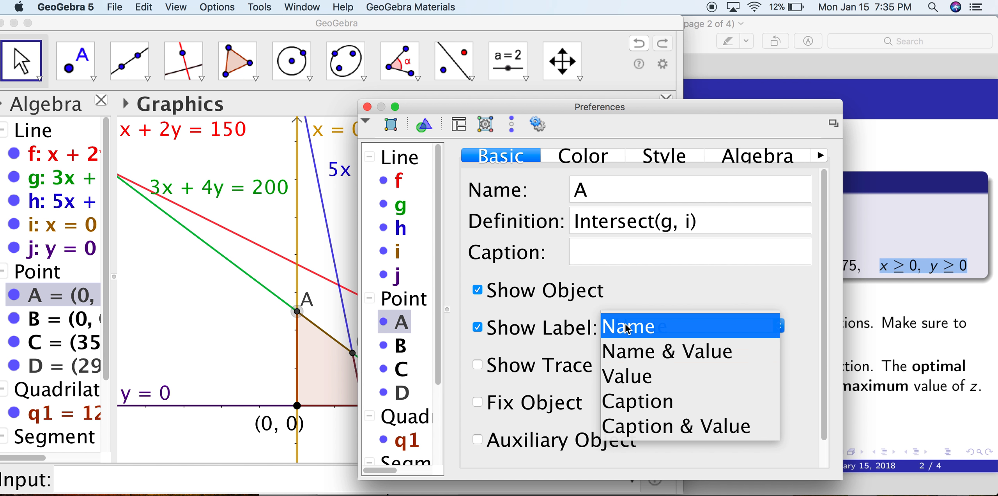
{"action": "left_click", "coordinate": [632, 375]}
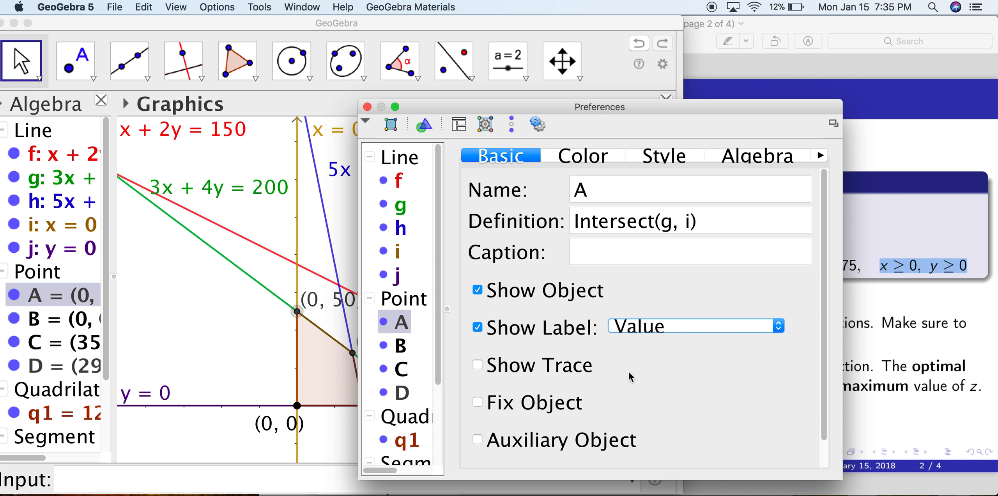
{"action": "left_click", "coordinate": [367, 107]}
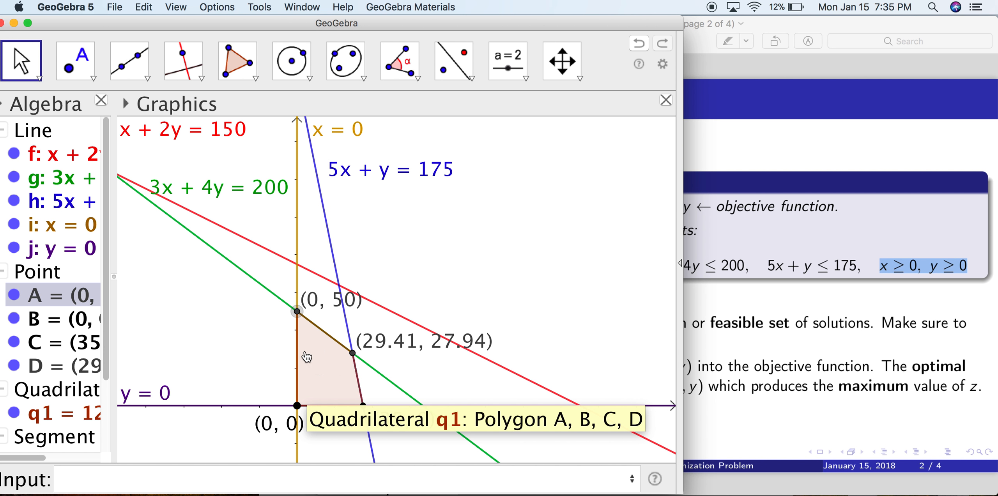
Step: Change the color of the shaded quadrilateral q1 to Gray 128, 128, 128
{"action": "double_click", "coordinate": [321, 369]}
{"action": "left_click", "coordinate": [270, 295]}
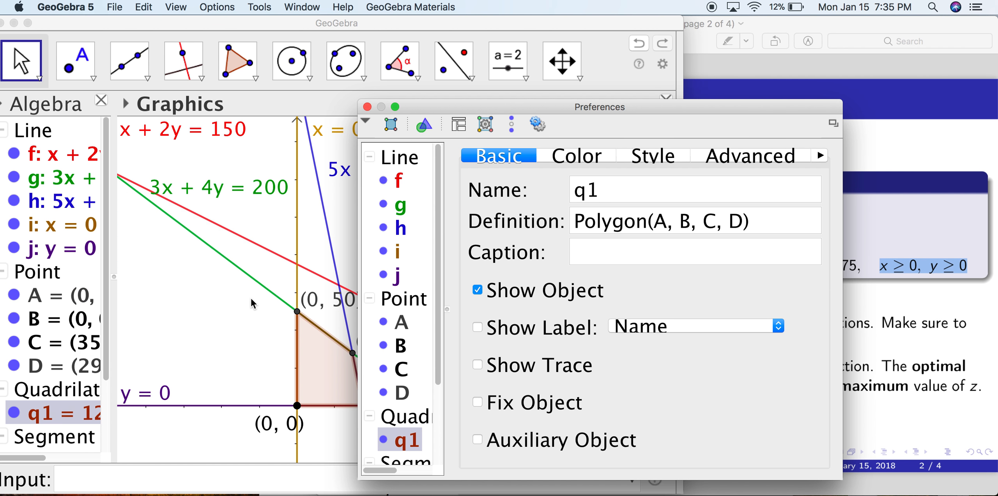
{"action": "left_click", "coordinate": [560, 154]}
{"action": "left_click", "coordinate": [478, 222]}
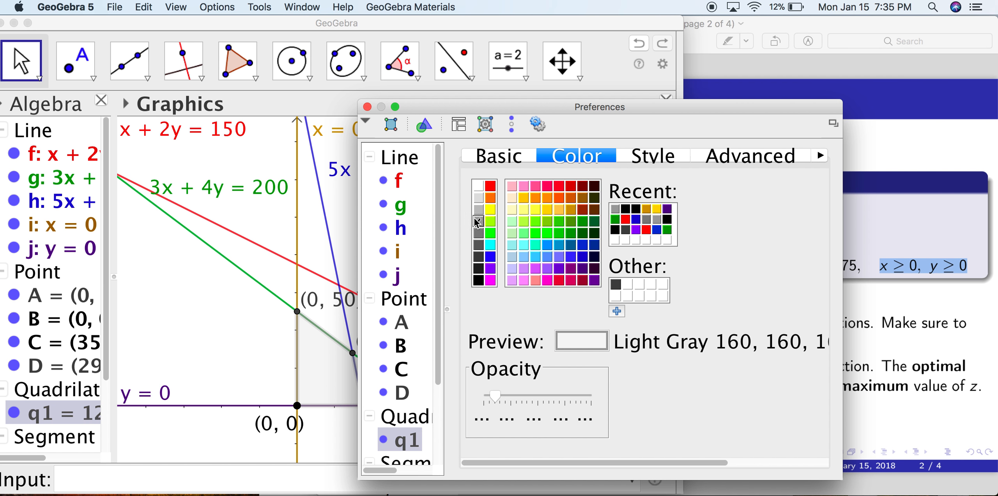
{"action": "left_click", "coordinate": [478, 232]}
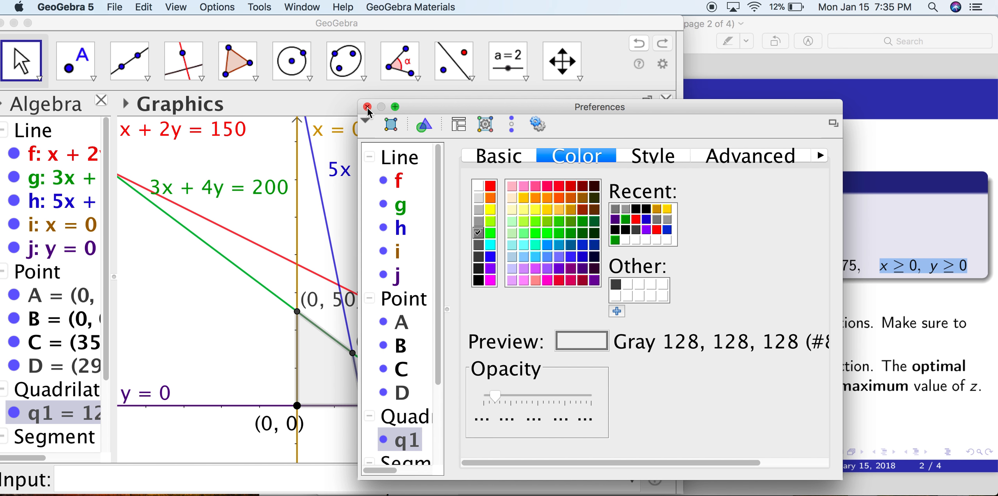
{"action": "left_click", "coordinate": [367, 107]}
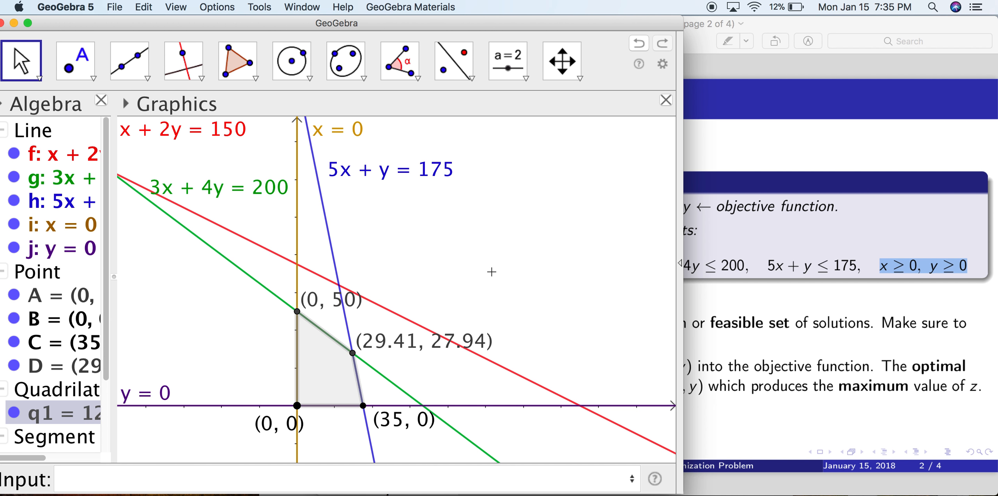
Step: Resize the graph window to 964×691 and enlarge the graph around the feasible region
{"action": "left_click_drag", "start_coordinate": [682, 285], "coordinate": [549, 298]}
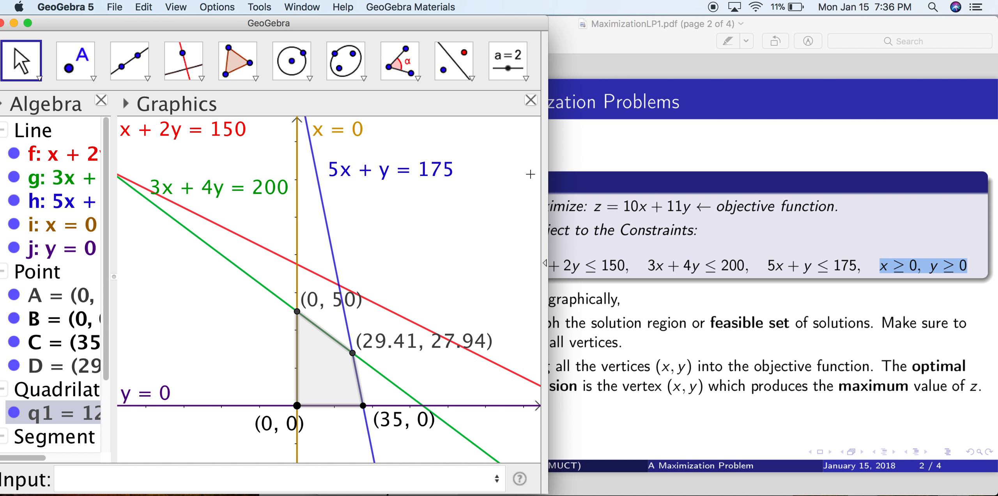
{"action": "scroll", "coordinate": [530, 174], "scroll_direction": "down", "scroll_amount": 3}
{"action": "scroll", "coordinate": [530, 174], "scroll_direction": "up", "scroll_amount": 5}
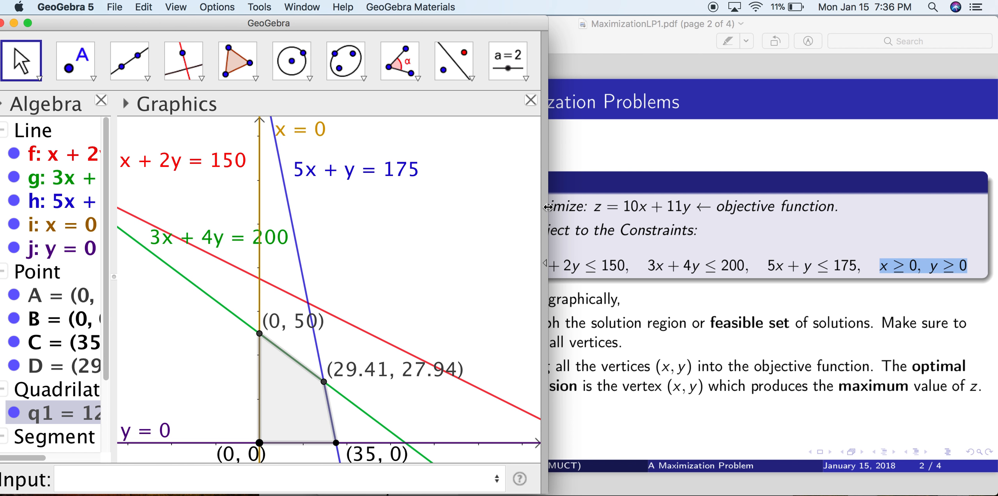
{"action": "left_click_drag", "start_coordinate": [547, 206], "coordinate": [658, 207]}
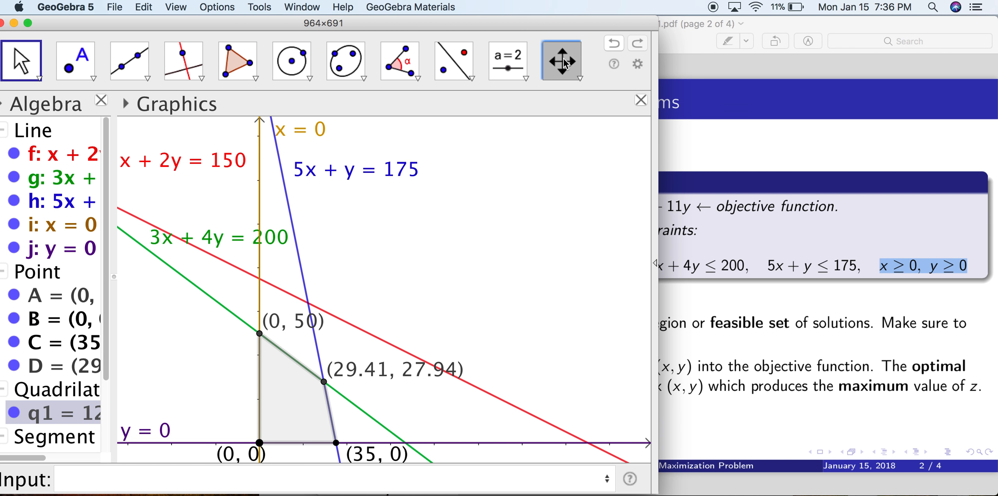
Step: Zoom in and reposition the graph so the feasible region and its four vertex labels fill the graphics view
{"action": "left_click", "coordinate": [564, 64]}
{"action": "left_click_drag", "start_coordinate": [508, 251], "coordinate": [502, 196]}
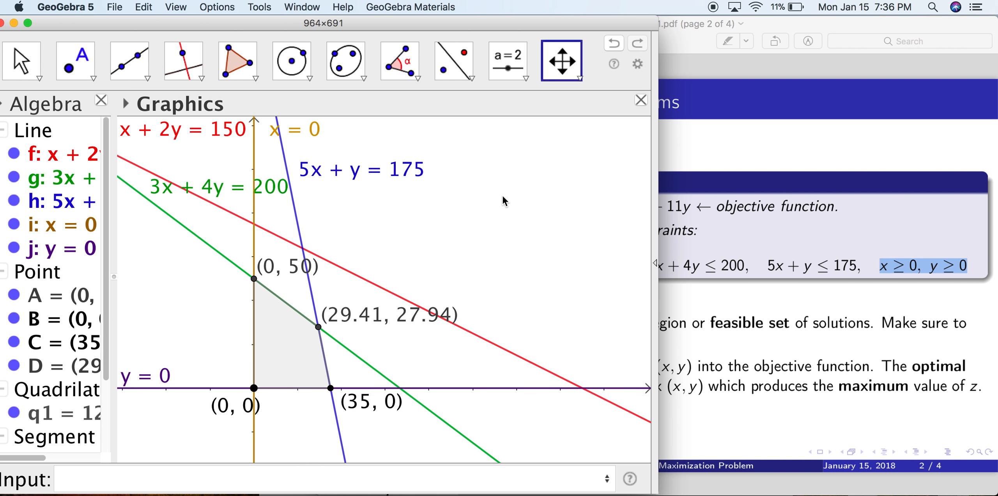
{"action": "scroll", "coordinate": [461, 280], "scroll_direction": "up", "scroll_amount": 5}
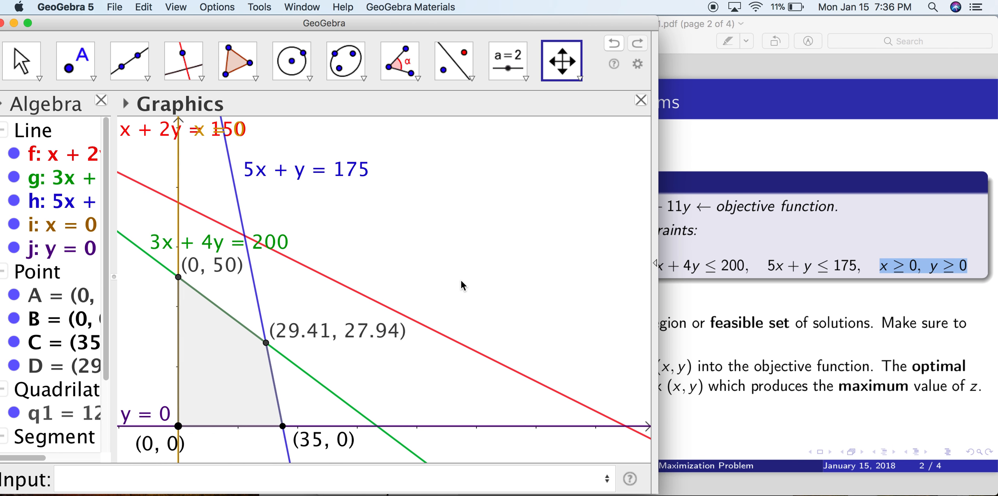
{"action": "scroll", "coordinate": [437, 211], "scroll_direction": "up", "scroll_amount": 3}
{"action": "left_click_drag", "start_coordinate": [335, 295], "coordinate": [477, 265]}
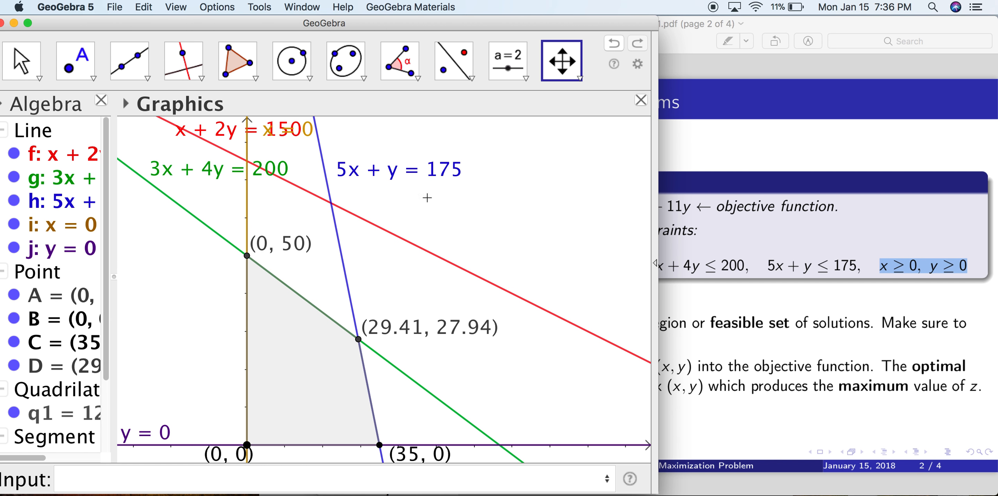
{"action": "left_click_drag", "start_coordinate": [421, 173], "coordinate": [425, 176]}
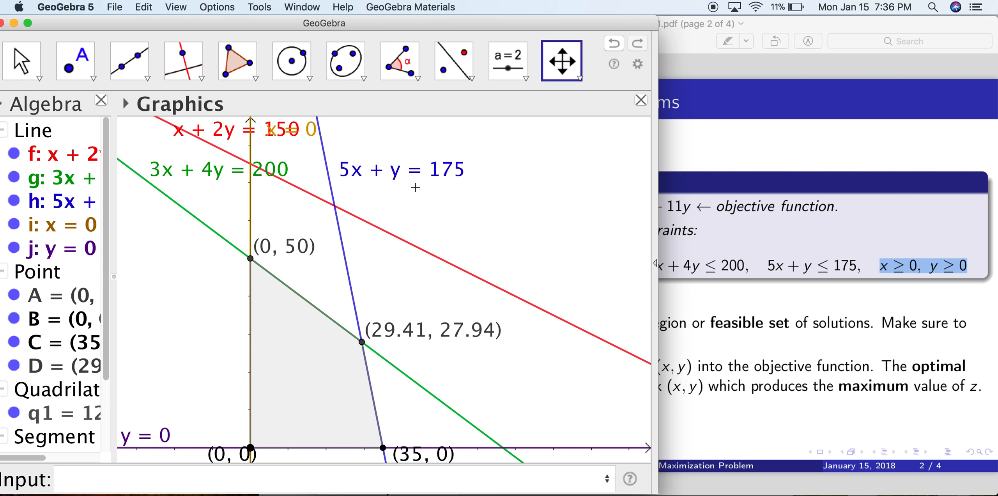
{"action": "left_click_drag", "start_coordinate": [384, 255], "coordinate": [399, 205]}
Step: Reposition the overlapping equation labels, placing x + 2y = 150 just below the x = 0 label
{"action": "left_click_drag", "start_coordinate": [242, 129], "coordinate": [186, 181]}
{"action": "left_click", "coordinate": [22, 60]}
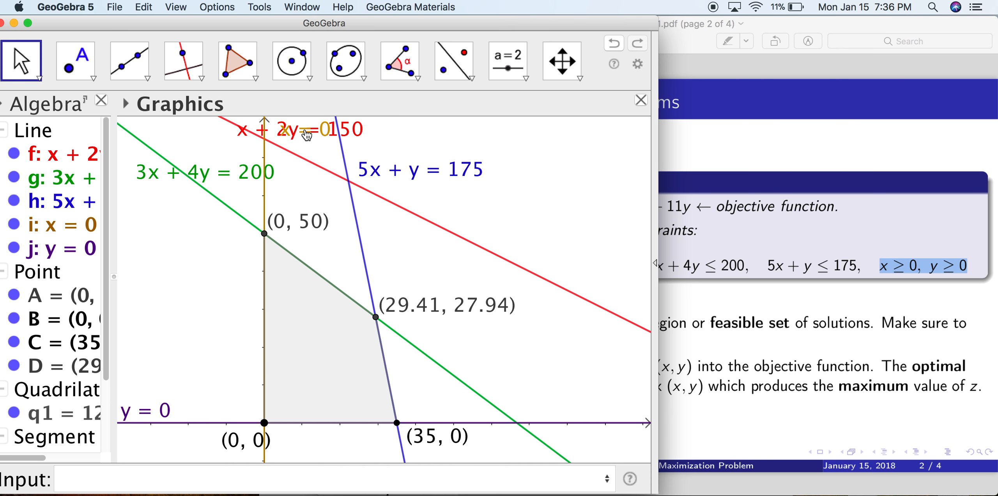
{"action": "left_click_drag", "start_coordinate": [293, 136], "coordinate": [399, 177]}
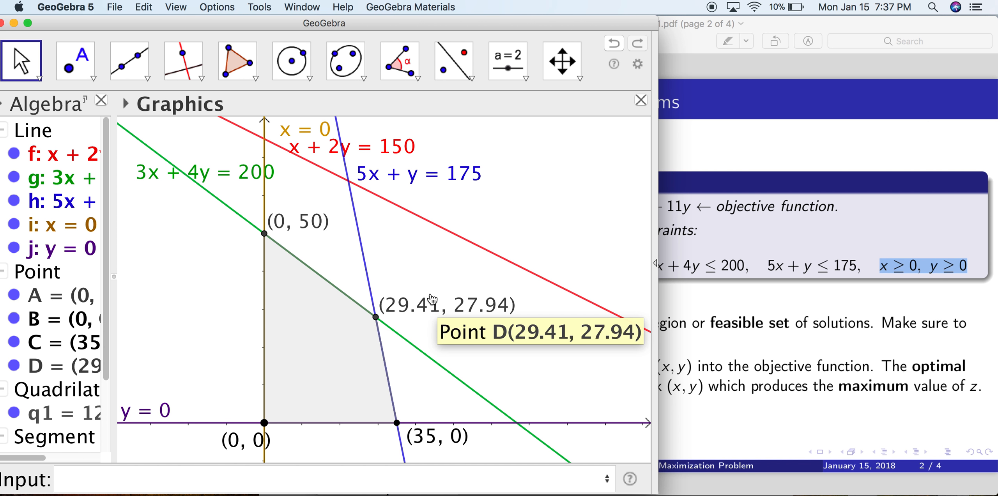
Step: Start exporting the graphics view as a picture (png, eps) and cancel at the choice of file name and folder
{"action": "left_click", "coordinate": [118, 11]}
{"action": "mouse_move", "coordinate": [161, 159]}
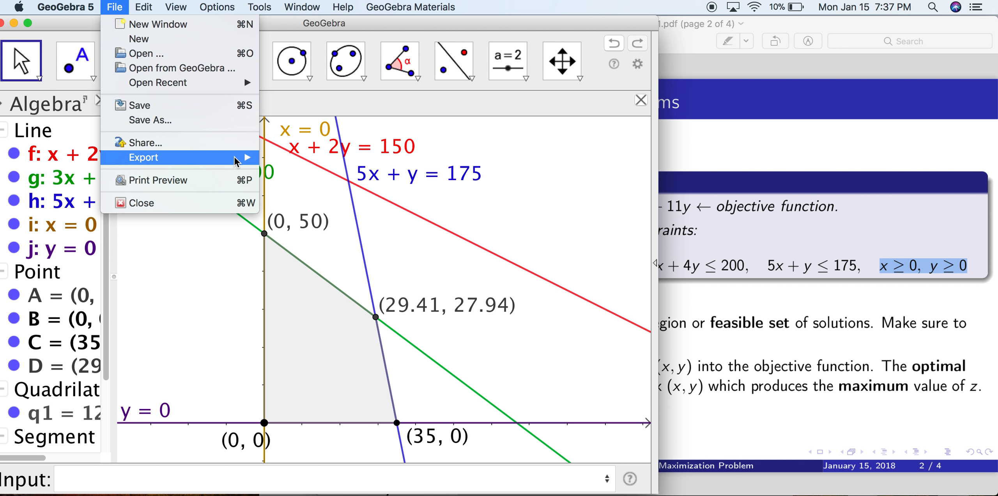
{"action": "mouse_move", "coordinate": [238, 157]}
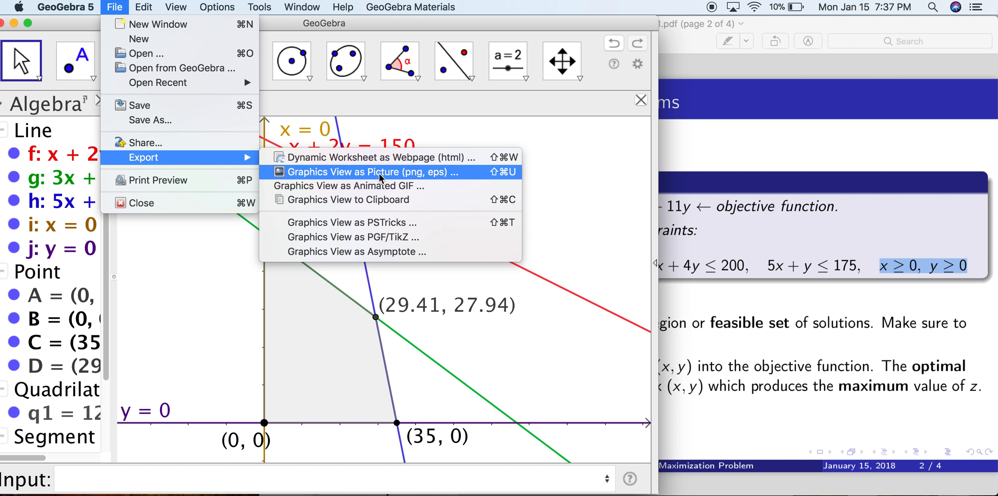
{"action": "left_click", "coordinate": [321, 174]}
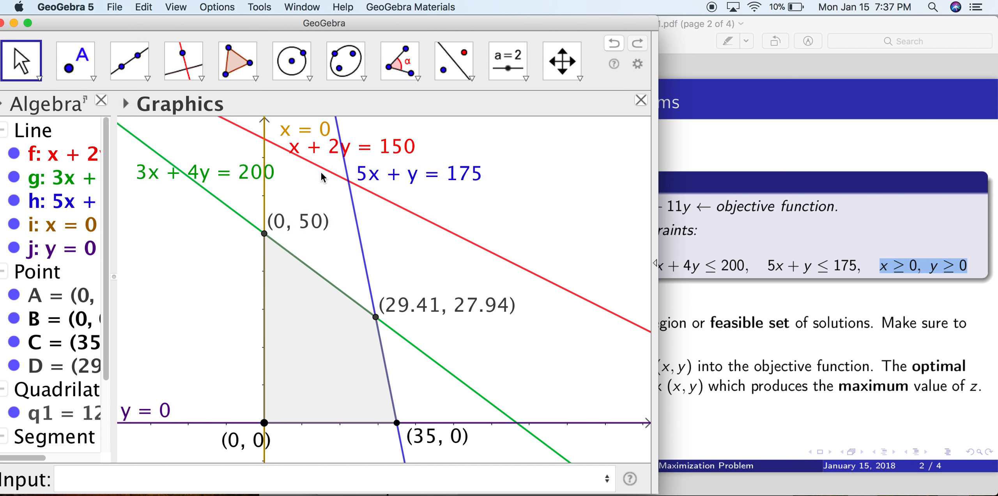
{"action": "left_click", "coordinate": [267, 368]}
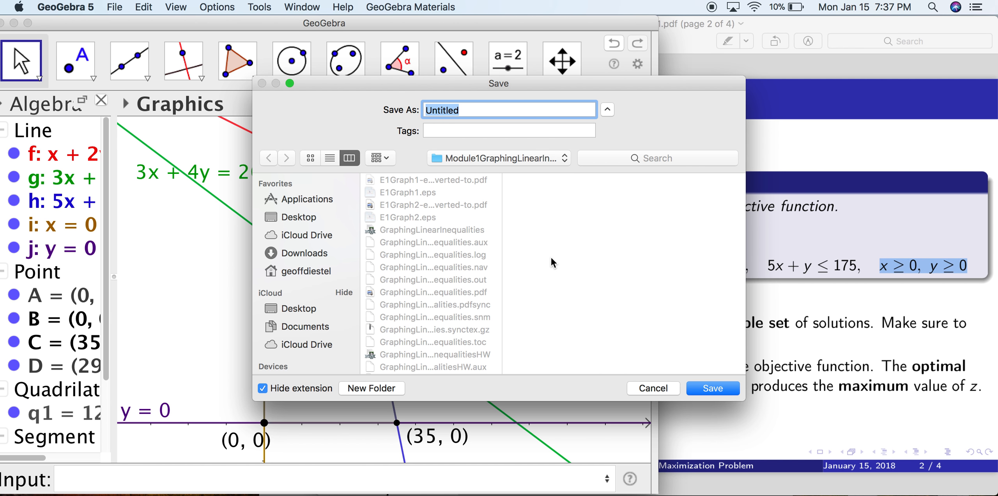
{"action": "left_click", "coordinate": [648, 389]}
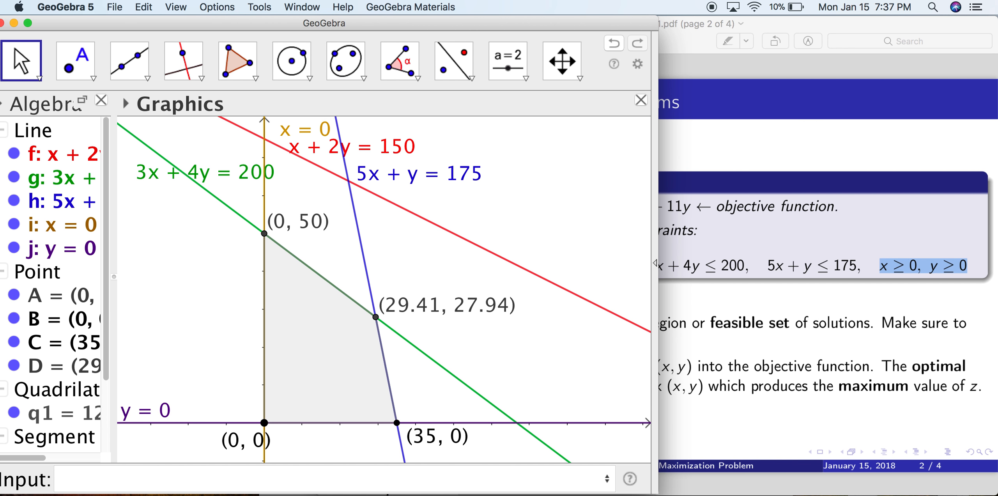
{"action": "key", "text": "super+Tab"}
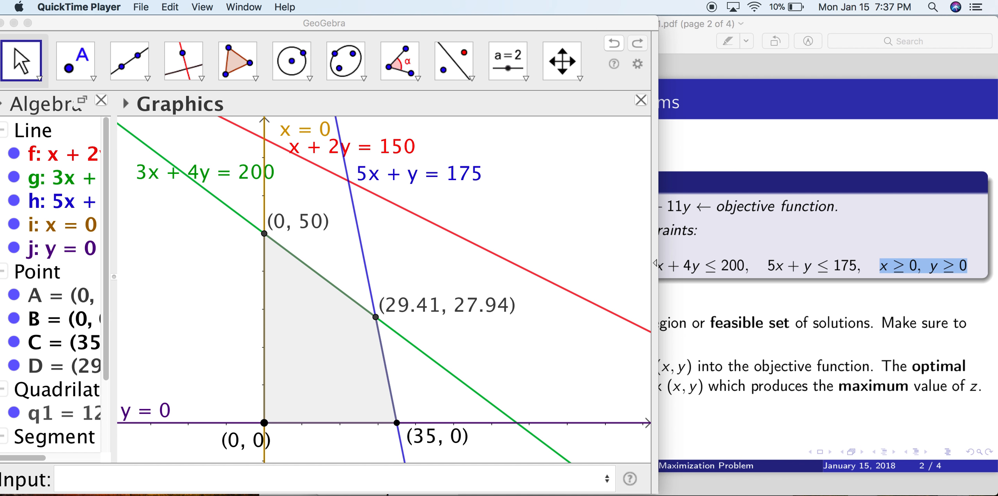